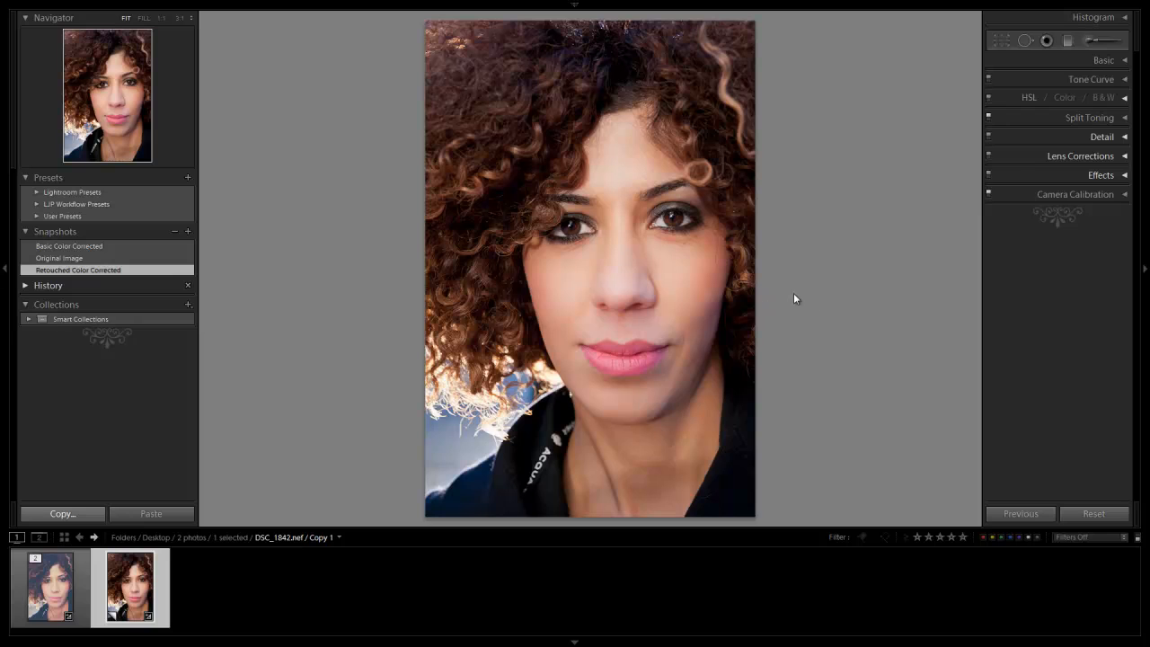
Compare the Original Image, Basic Color Corrected and Retouched Color Corrected snapshots, finishing on the retouched version
{"action": "left_click", "coordinate": [168, 260]}
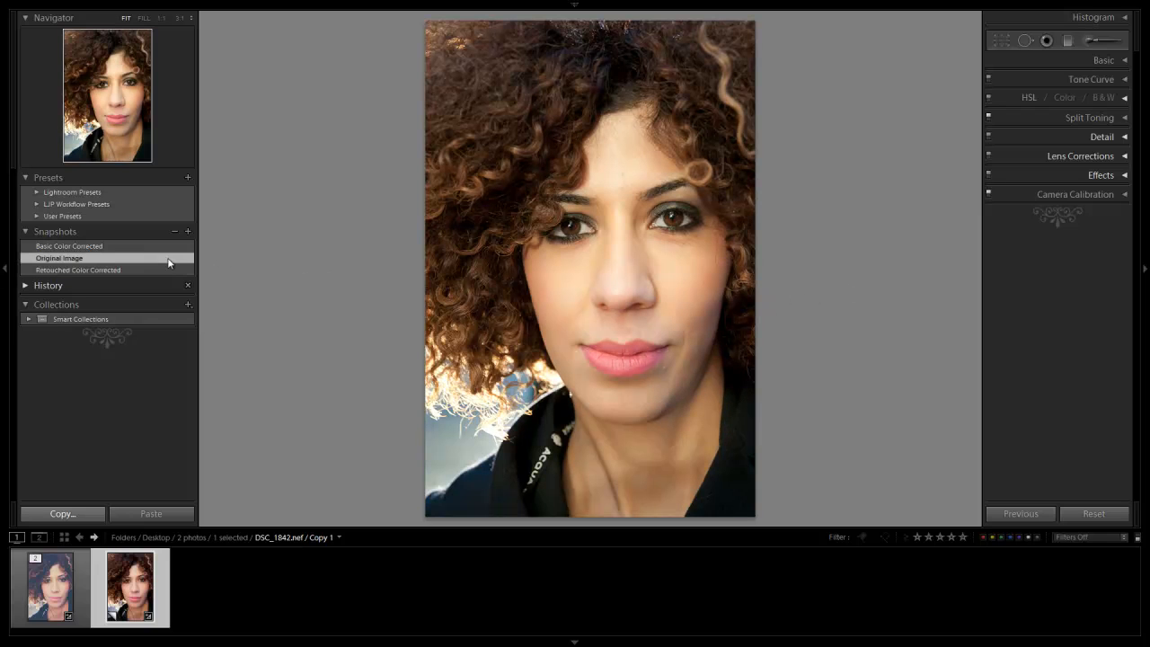
{"action": "left_click", "coordinate": [146, 248]}
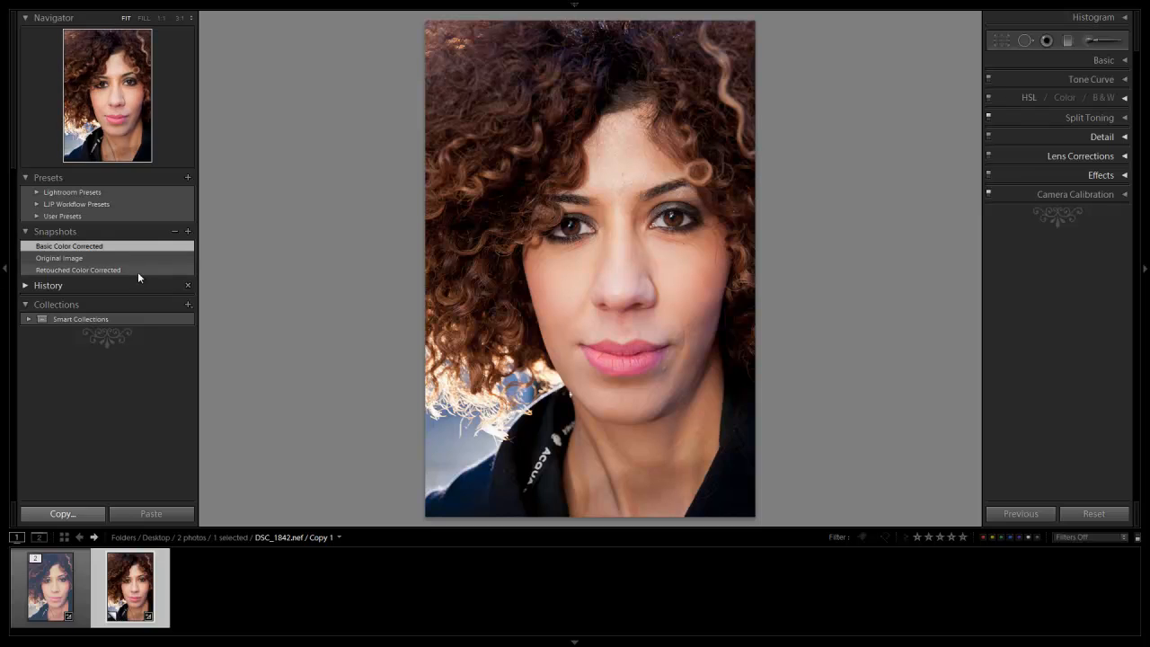
{"action": "left_click", "coordinate": [137, 269]}
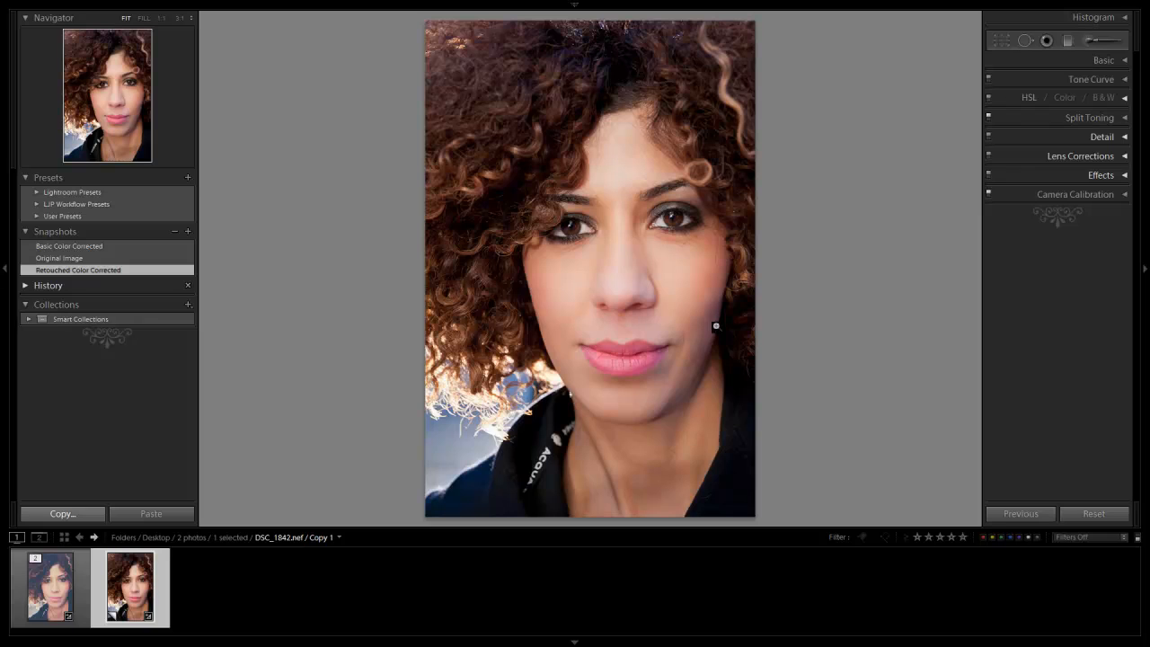
Tint the portrait's highlights yellow with Split Toning, using hue 57 and saturation 32
{"action": "left_click", "coordinate": [1117, 123]}
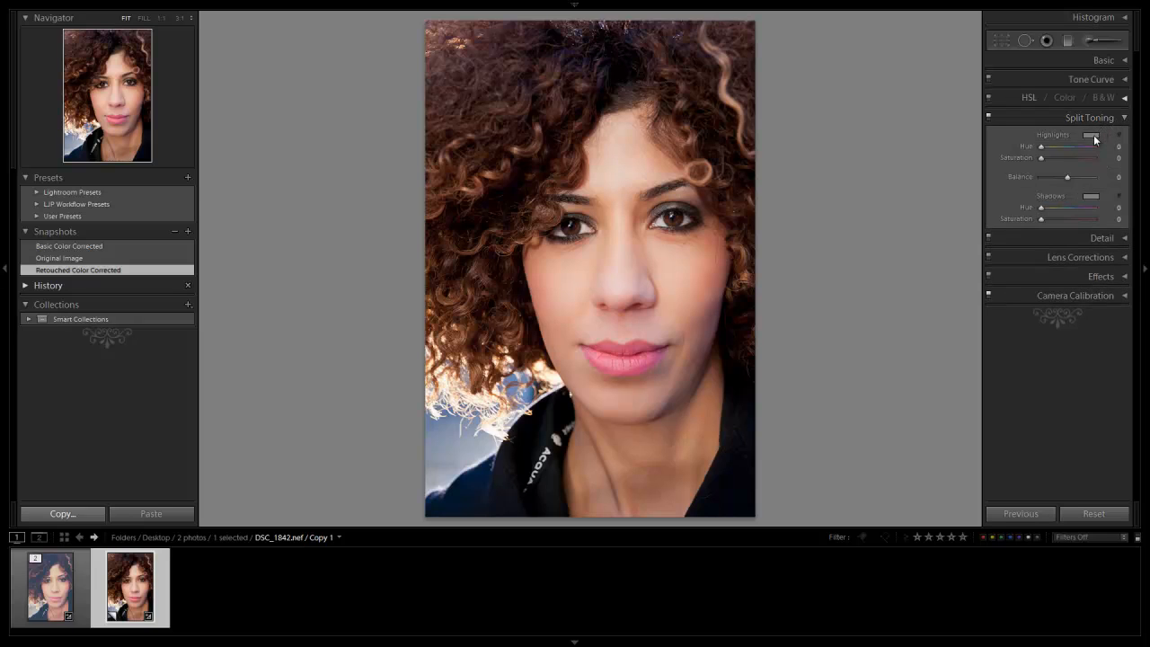
{"action": "left_click", "coordinate": [1094, 140]}
{"action": "left_click_drag", "start_coordinate": [943, 182], "coordinate": [880, 146]}
{"action": "left_click", "coordinate": [838, 107]}
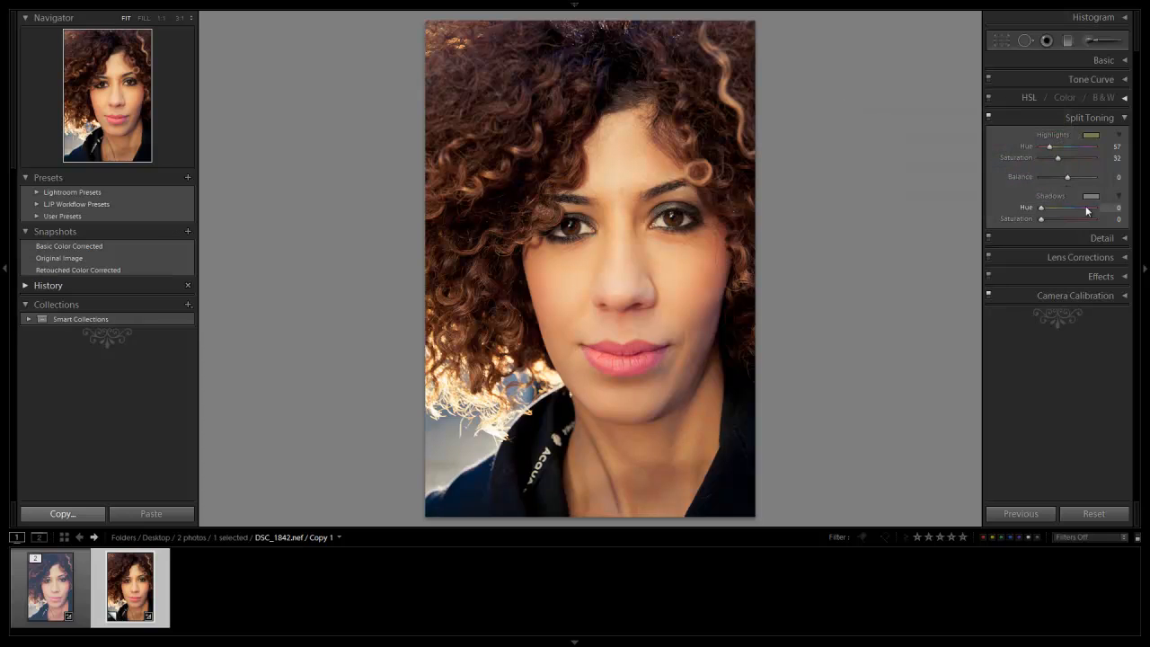
Tint the portrait's shadows blue with Split Toning, using hue 235 and saturation 37
{"action": "left_click", "coordinate": [1092, 196]}
{"action": "left_click", "coordinate": [989, 225]}
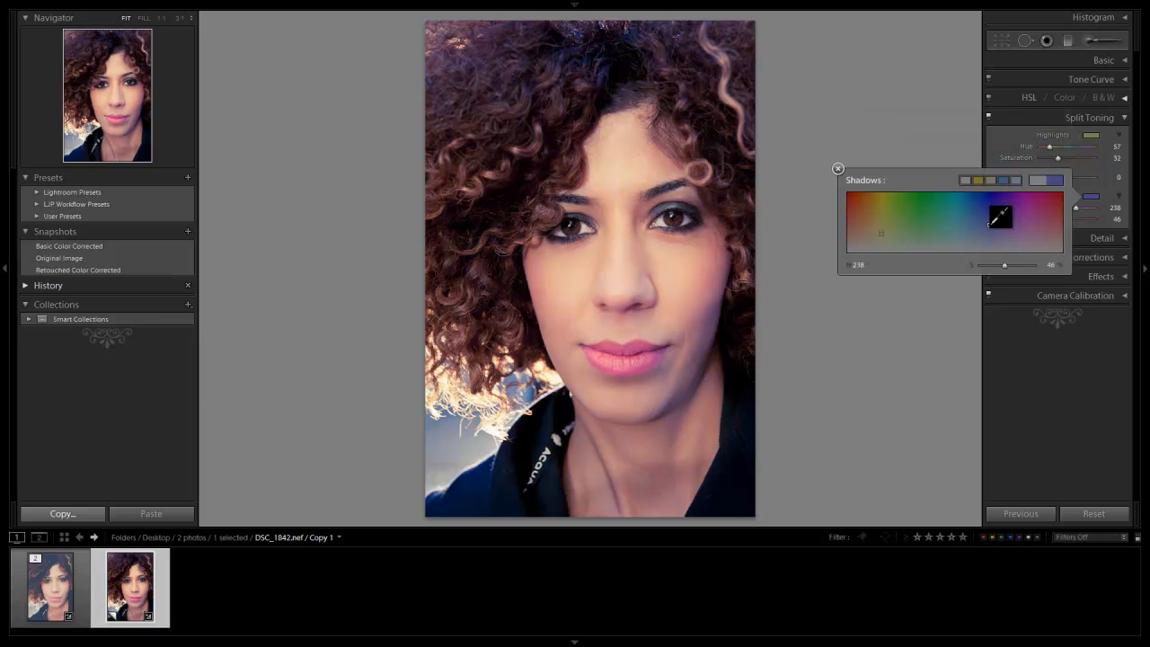
{"action": "left_click_drag", "start_coordinate": [989, 226], "coordinate": [988, 230]}
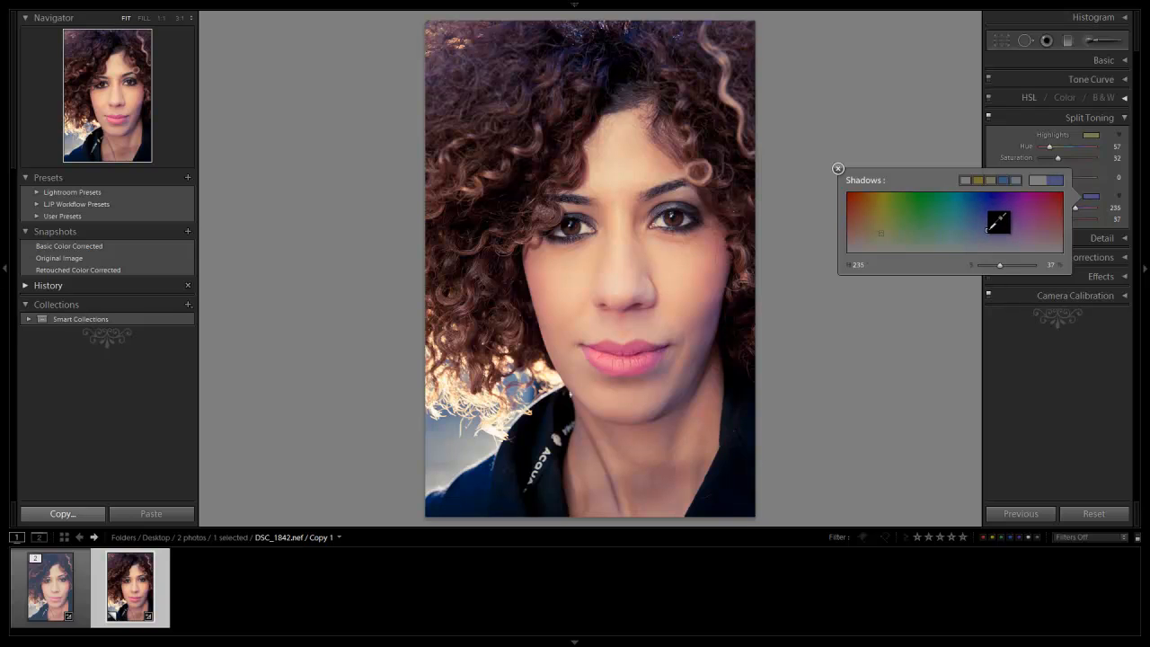
{"action": "left_click", "coordinate": [839, 168]}
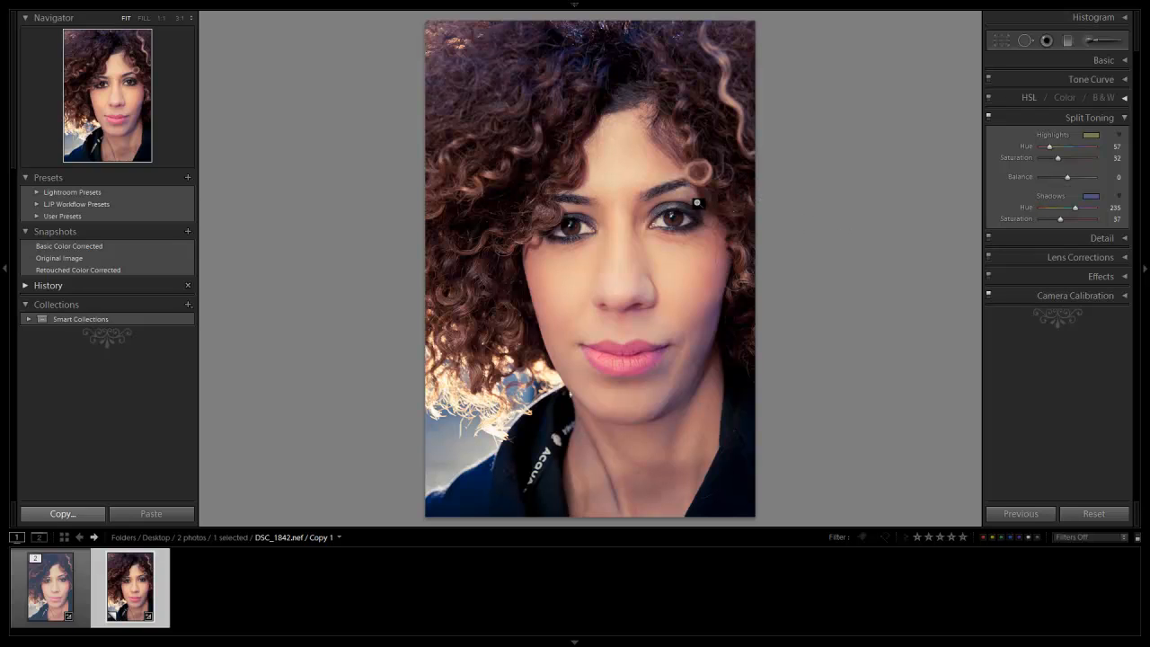
Set the tone curve's point curve to Linear and leave it in direct point editing mode
{"action": "left_click", "coordinate": [1120, 120]}
{"action": "left_click", "coordinate": [1118, 80]}
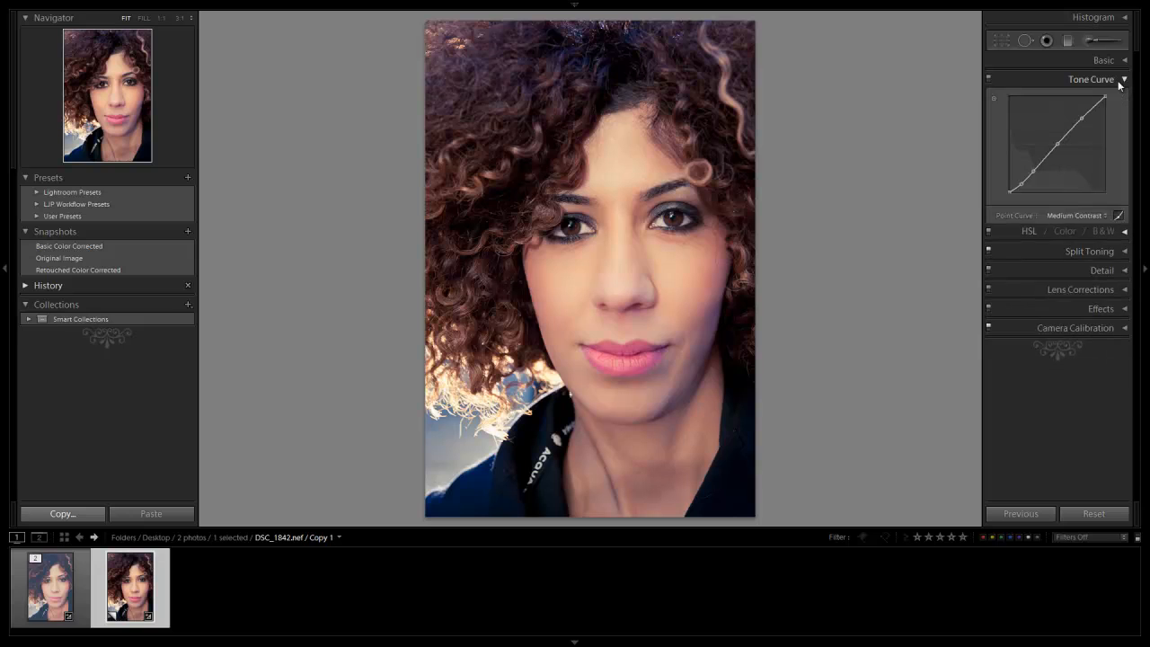
{"action": "left_click", "coordinate": [1121, 256]}
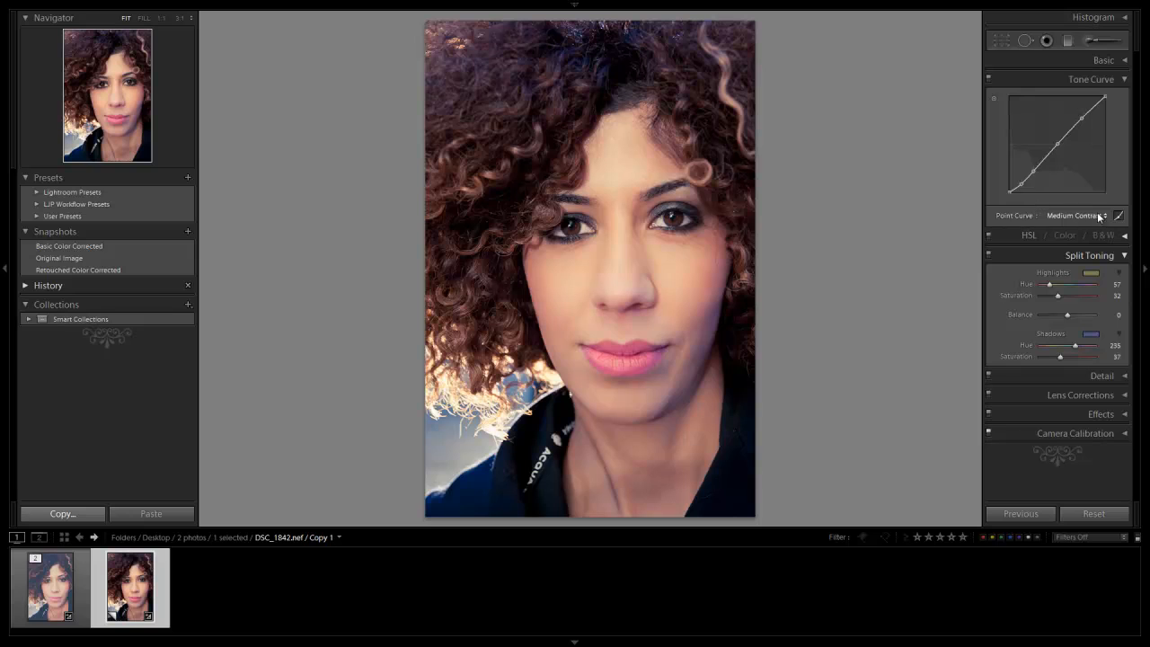
{"action": "left_click", "coordinate": [1103, 216]}
{"action": "left_click", "coordinate": [1031, 232]}
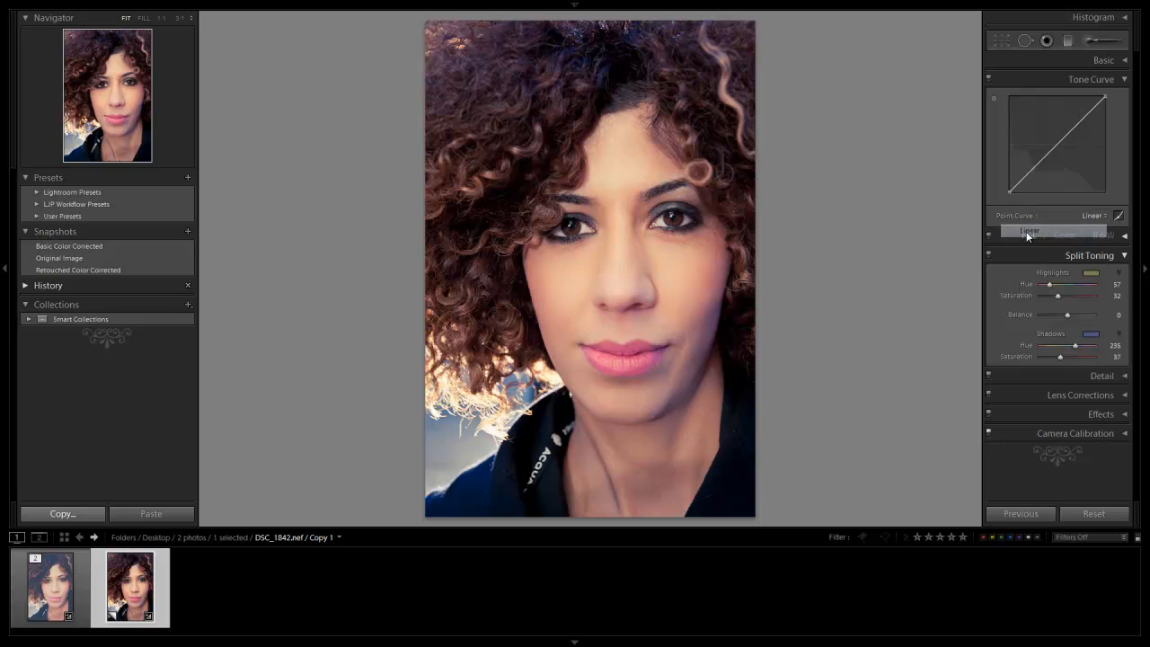
{"action": "left_click", "coordinate": [1119, 216]}
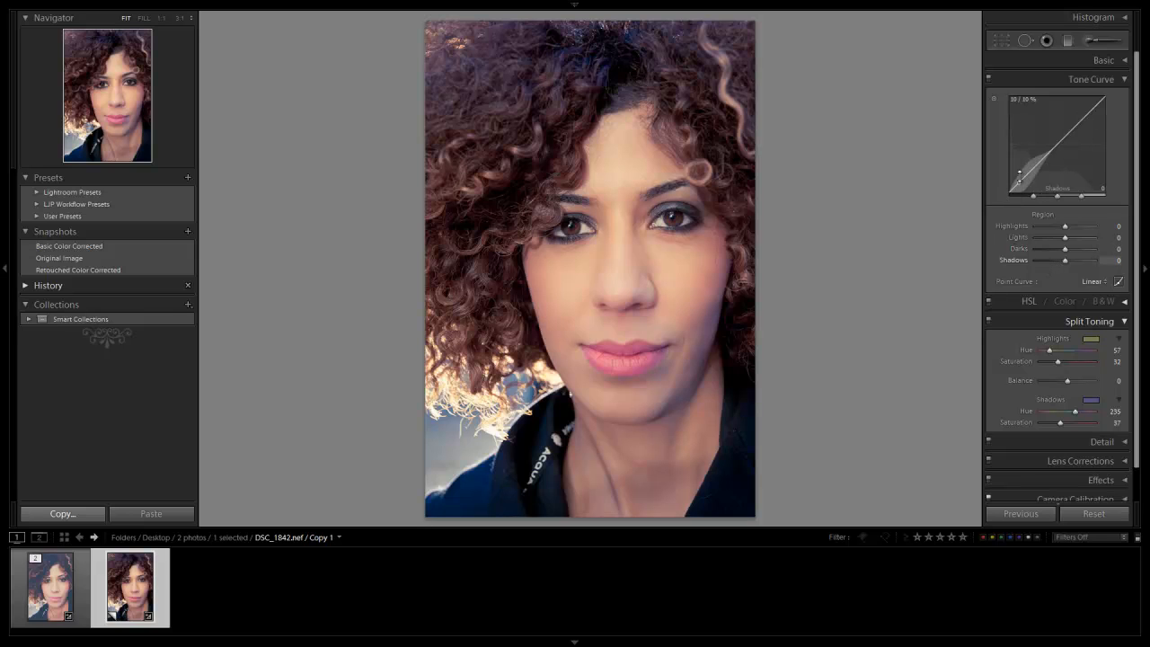
{"action": "left_click", "coordinate": [1119, 283]}
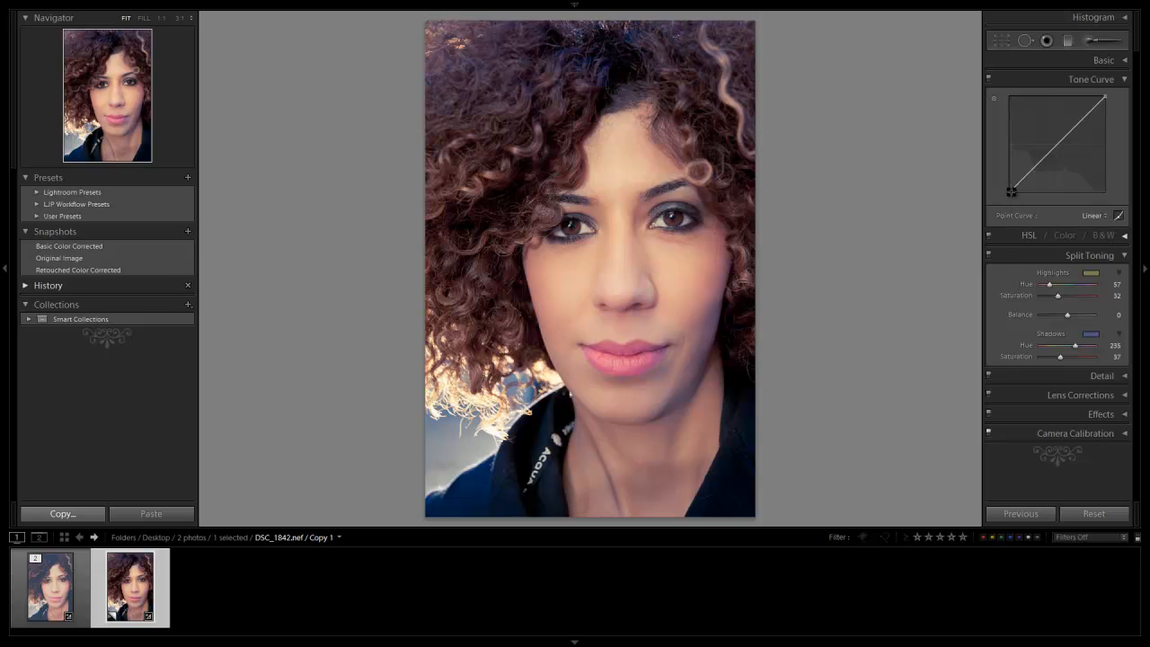
Raise the point curve's black point for faded shadows, and add control points in the lower tones and midtones
{"action": "left_click_drag", "start_coordinate": [1010, 192], "coordinate": [1006, 169]}
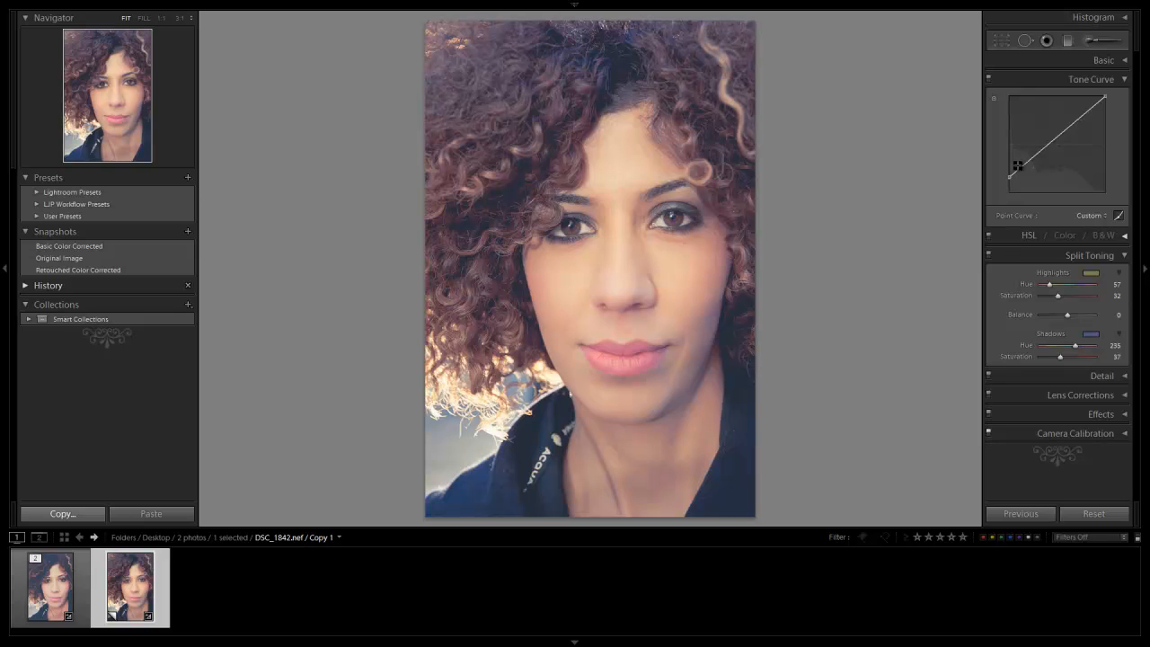
{"action": "left_click_drag", "start_coordinate": [1009, 177], "coordinate": [1009, 175]}
{"action": "left_click_drag", "start_coordinate": [1024, 161], "coordinate": [1059, 138]}
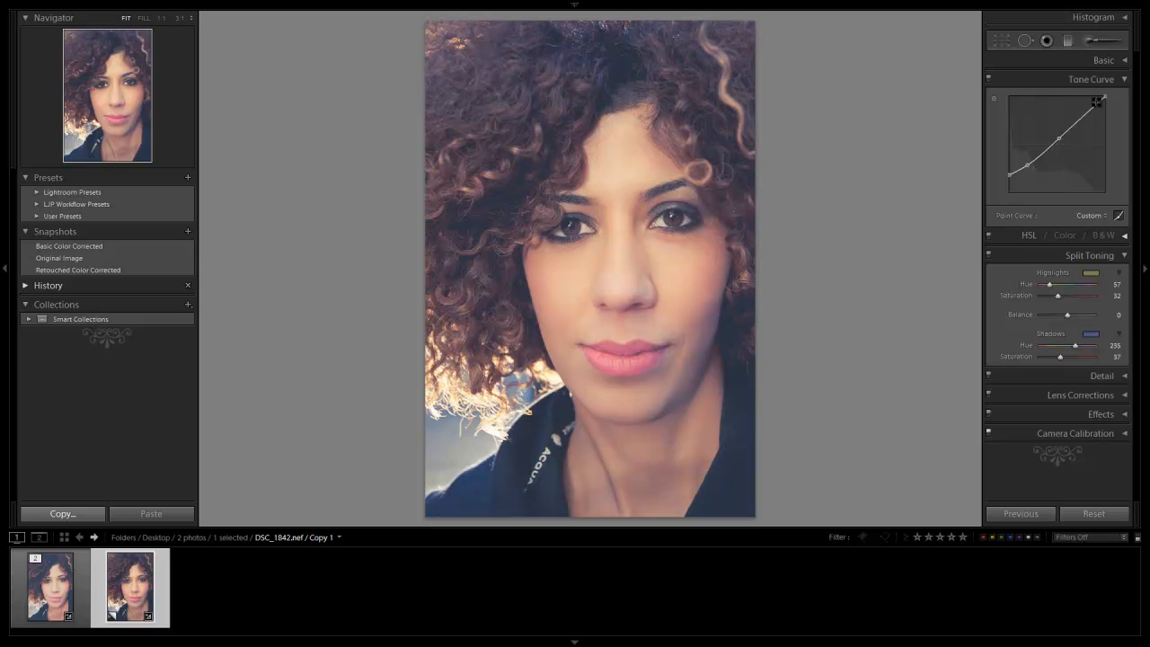
Lower the curve's white point slightly, add an upper-tone point, and refine the lower-tone point and raised black point
{"action": "left_click_drag", "start_coordinate": [1104, 94], "coordinate": [1104, 102]}
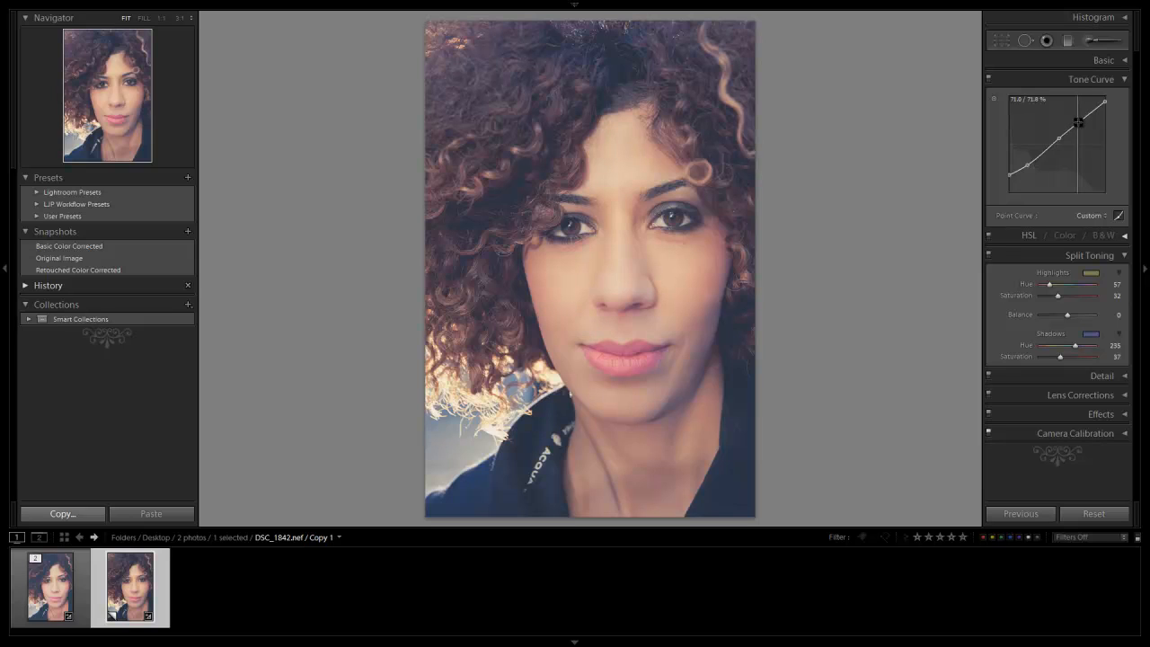
{"action": "left_click_drag", "start_coordinate": [1080, 124], "coordinate": [1083, 118]}
{"action": "left_click_drag", "start_coordinate": [1028, 165], "coordinate": [1027, 169]}
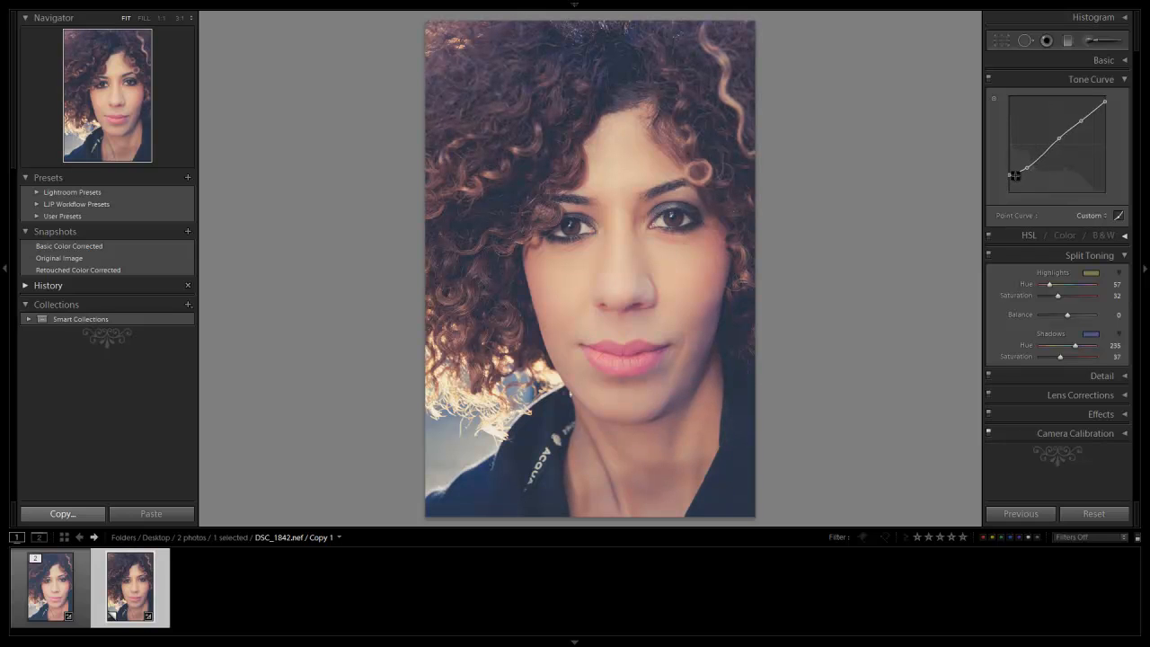
{"action": "left_click_drag", "start_coordinate": [1010, 175], "coordinate": [1009, 172]}
Set the Basic adjustment Brightness to +70
{"action": "left_click", "coordinate": [1100, 62]}
{"action": "key", "text": "shift+Up"}
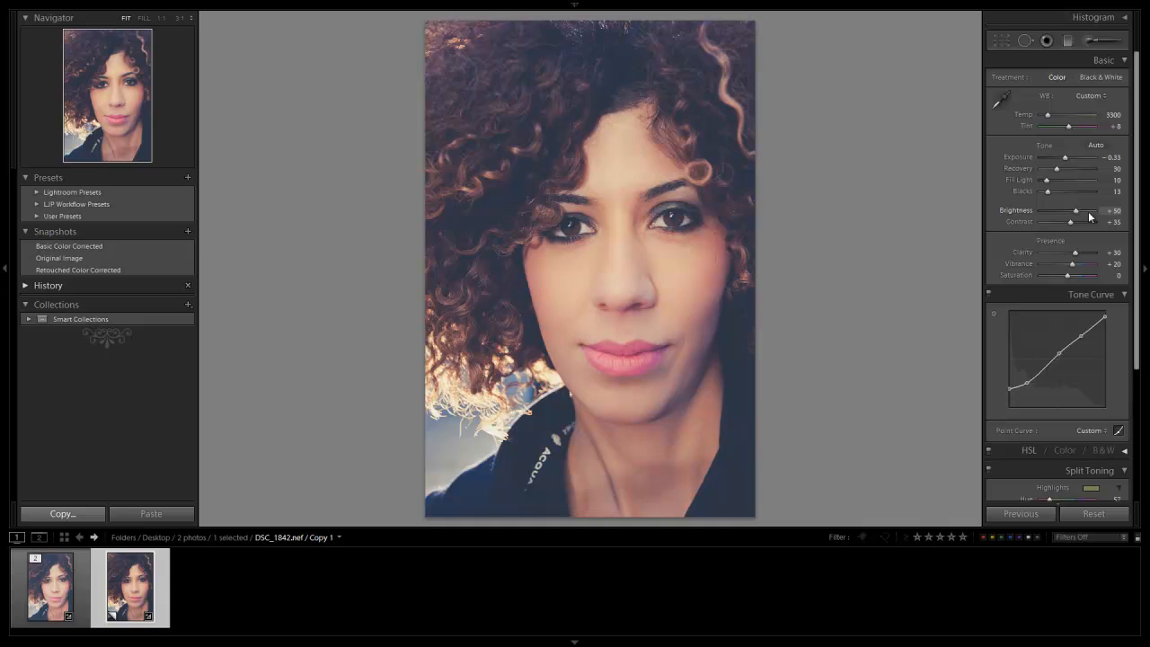
{"action": "key", "text": "shift+Up"}
{"action": "key", "text": "shift+Up"}
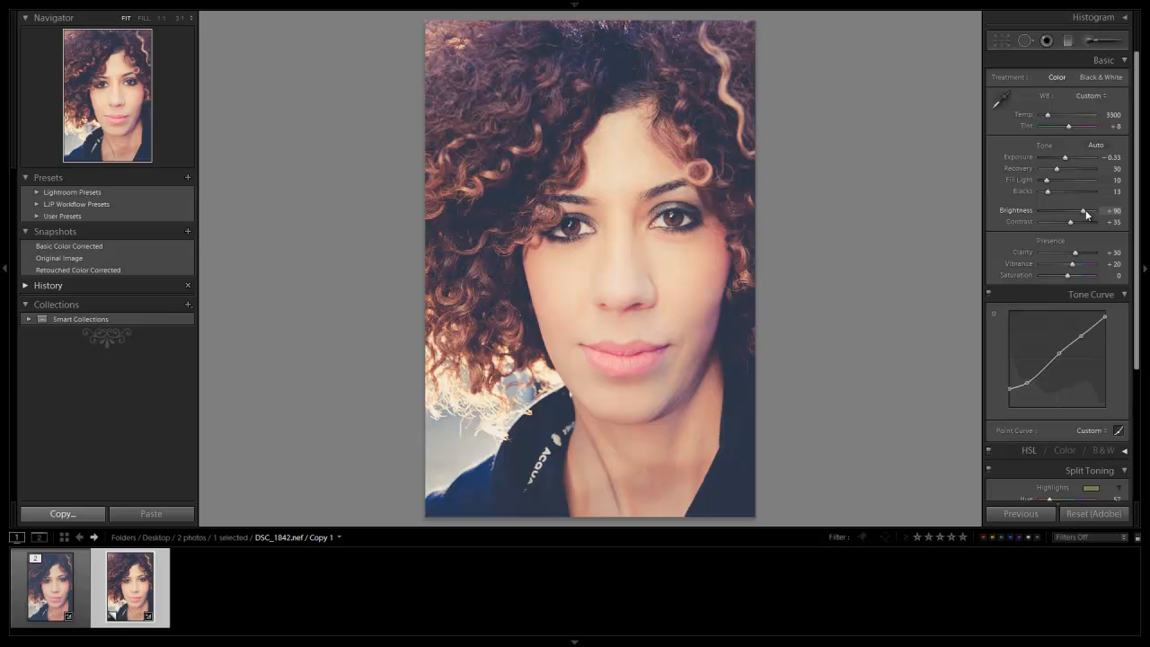
{"action": "key", "text": "shift+Down"}
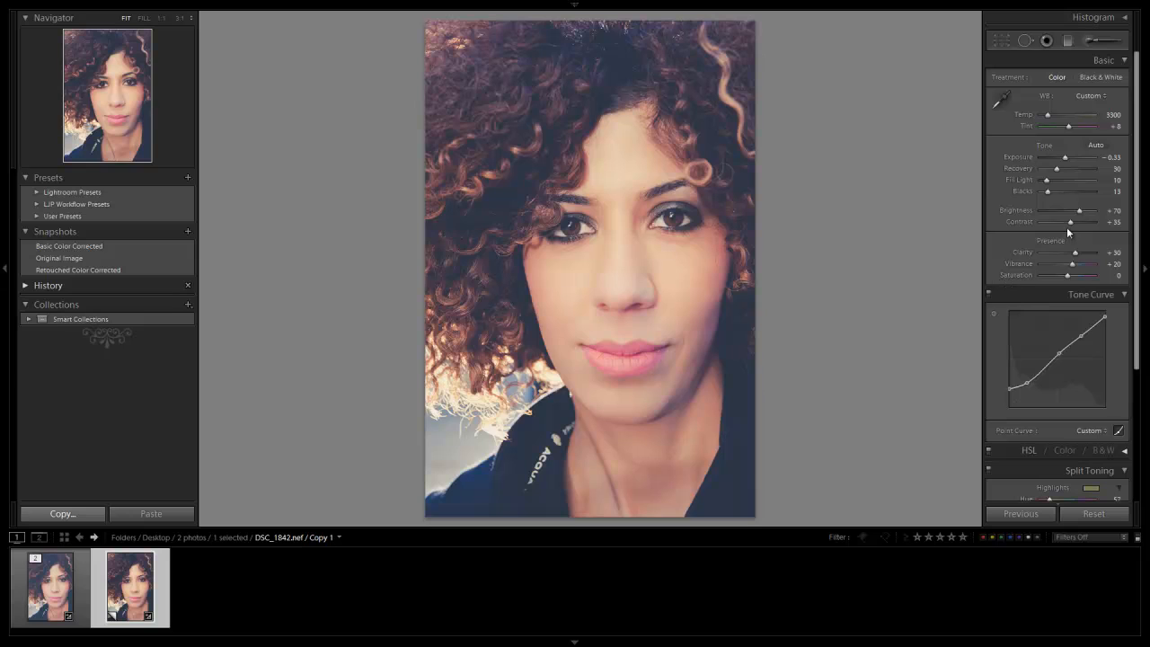
Set Contrast to +50, Vibrance to +40 and Saturation to -10 in the Basic adjustments
{"action": "left_click_drag", "start_coordinate": [1070, 222], "coordinate": [1079, 223]}
{"action": "key", "text": "shift+Up"}
{"action": "key", "text": "Down"}
{"action": "key", "text": "Down"}
{"action": "key", "text": "shift"}
{"action": "key", "text": "shift+Up"}
{"action": "left_click_drag", "start_coordinate": [1073, 264], "coordinate": [1079, 264]}
Try a Recovery value of 70 and return it to 30
{"action": "key", "text": "shift+Up"}
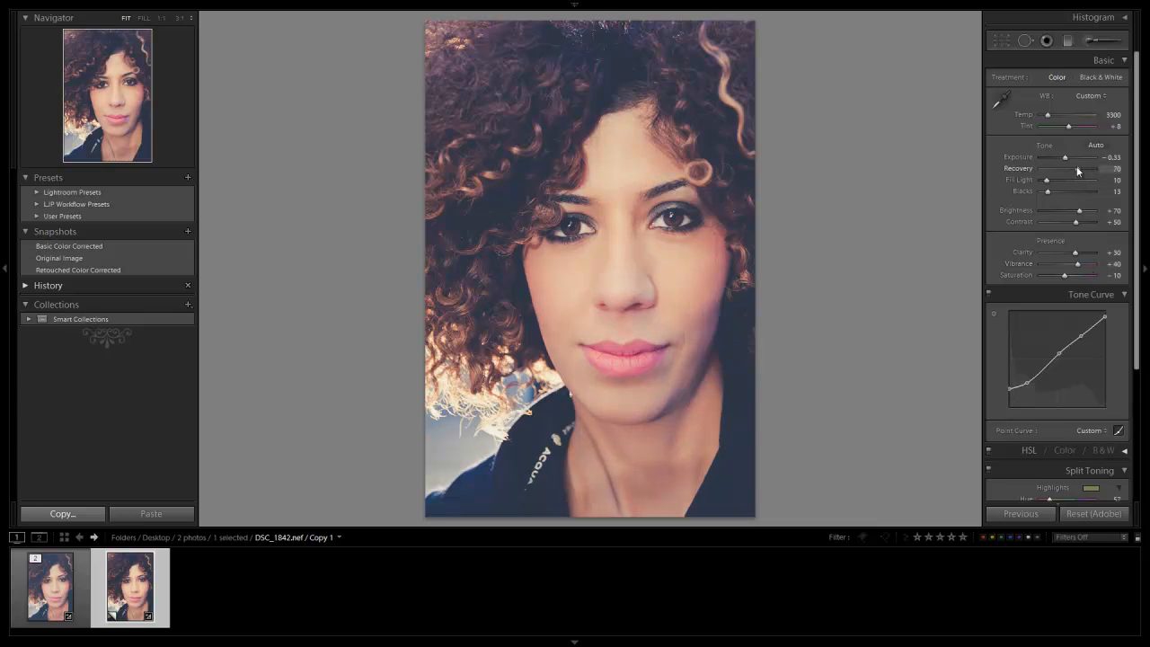
{"action": "key", "text": "shift+Down"}
{"action": "key", "text": "shift+Down"}
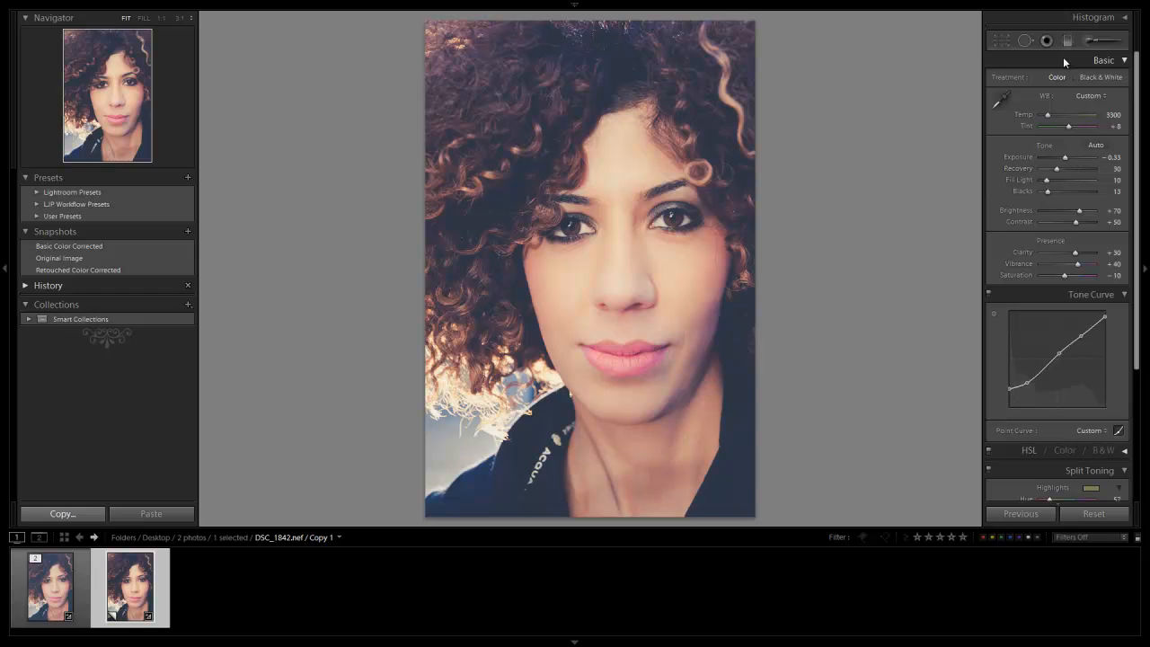
Refine the Split Toning highlights to hue 61 and saturation 31
{"action": "left_click", "coordinate": [1077, 57]}
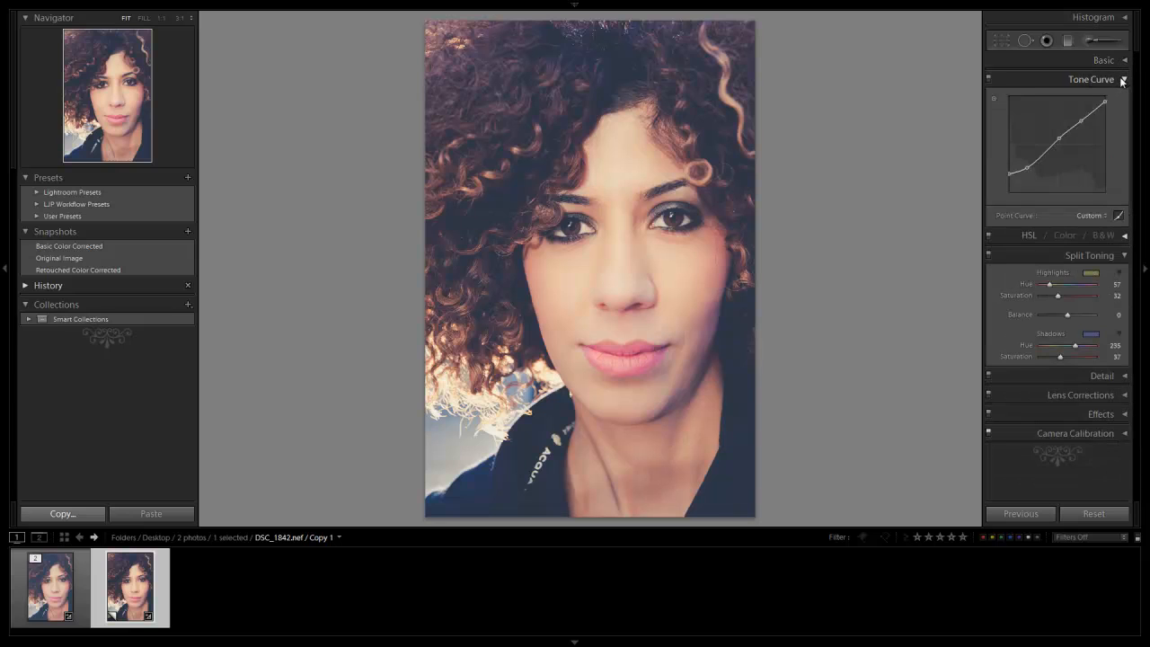
{"action": "left_click", "coordinate": [1122, 80]}
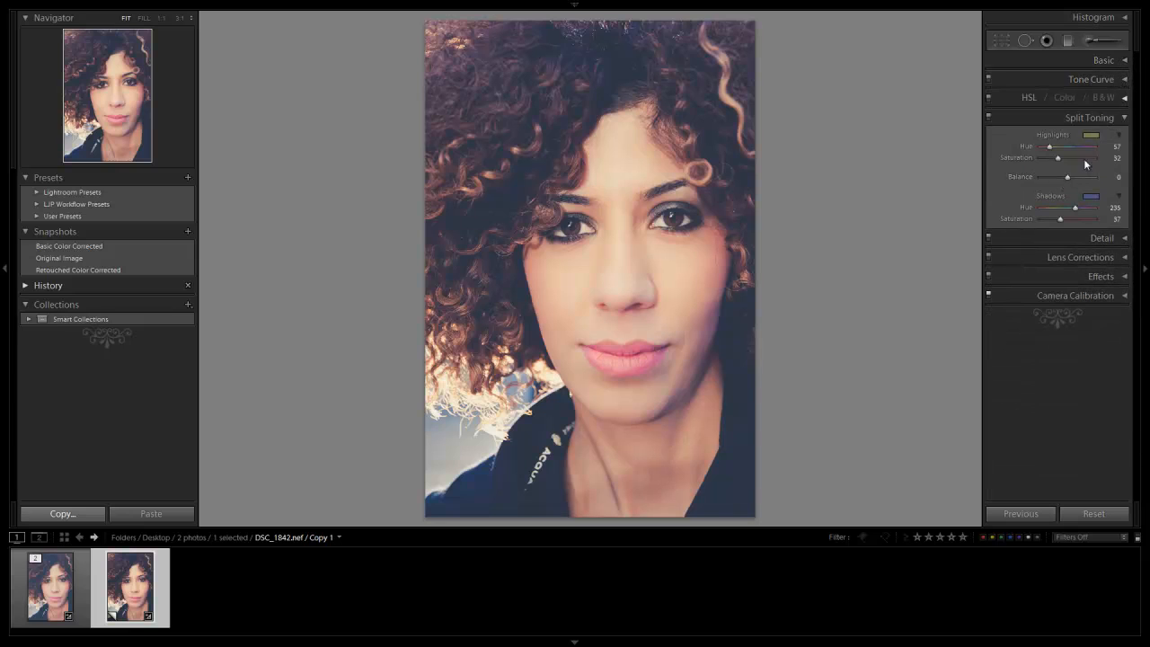
{"action": "left_click", "coordinate": [1091, 135]}
{"action": "left_click", "coordinate": [883, 175]}
{"action": "left_click_drag", "start_coordinate": [884, 176], "coordinate": [883, 178]}
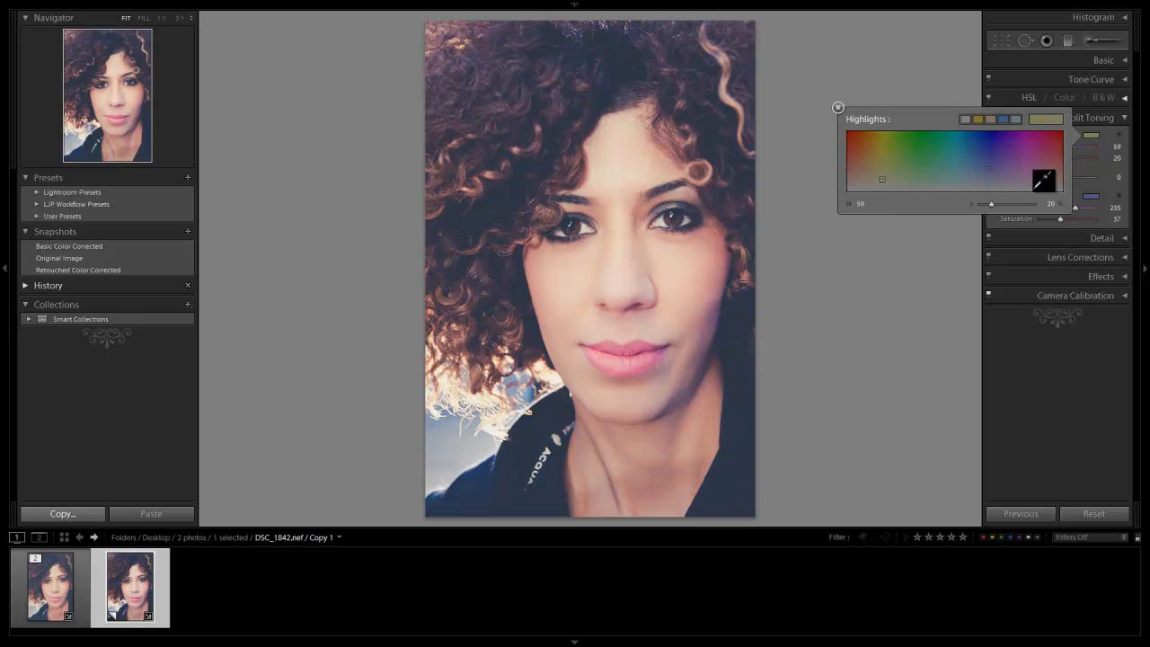
{"action": "left_click", "coordinate": [838, 108]}
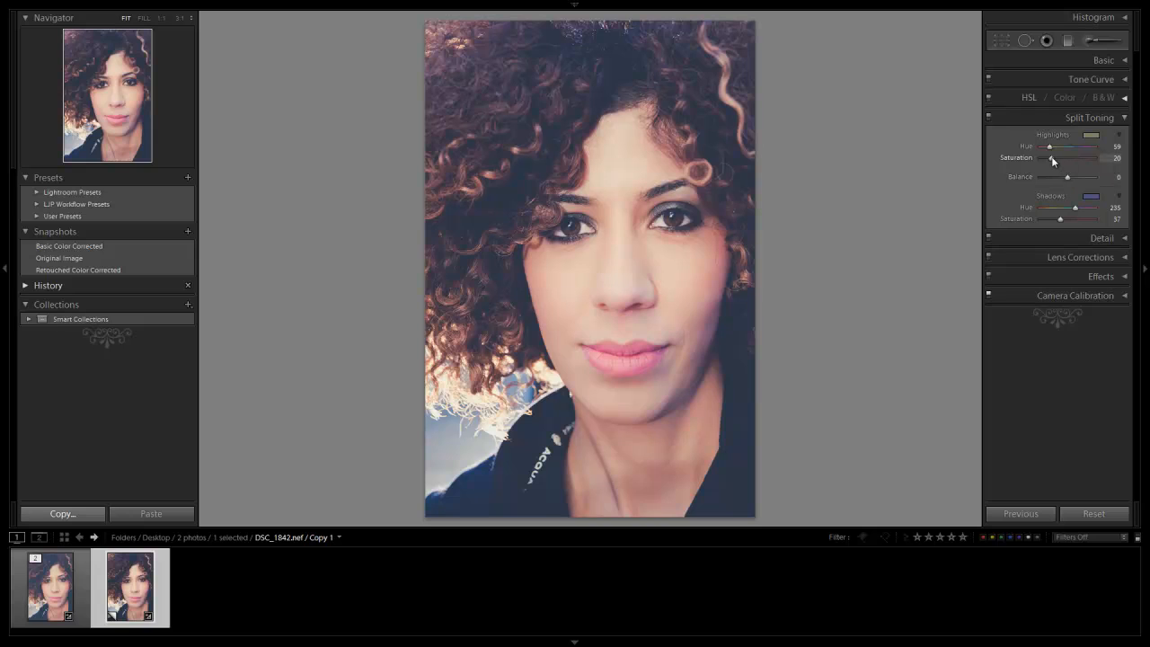
{"action": "left_click_drag", "start_coordinate": [1082, 161], "coordinate": [1063, 165]}
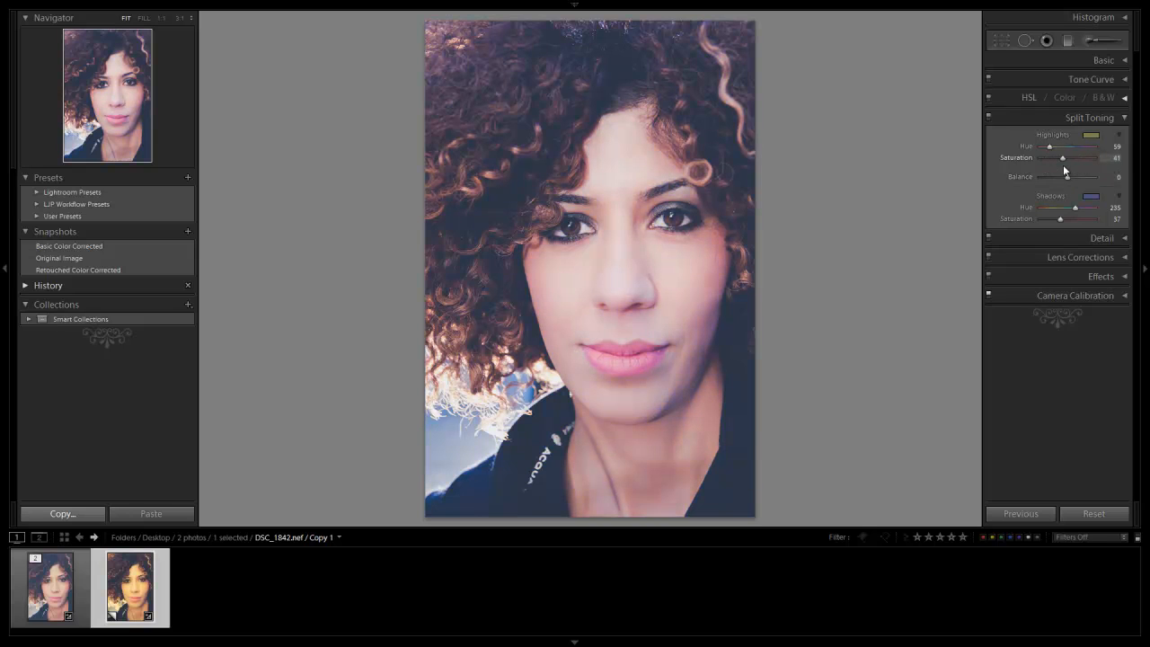
{"action": "left_click", "coordinate": [1091, 135]}
{"action": "left_click_drag", "start_coordinate": [871, 165], "coordinate": [886, 171]}
{"action": "left_click", "coordinate": [838, 107]}
Refine the Split Toning shadows to hue 233 and saturation 46, and test the highlight-shadow balance
{"action": "left_click", "coordinate": [1089, 196]}
{"action": "left_click_drag", "start_coordinate": [942, 208], "coordinate": [986, 225]}
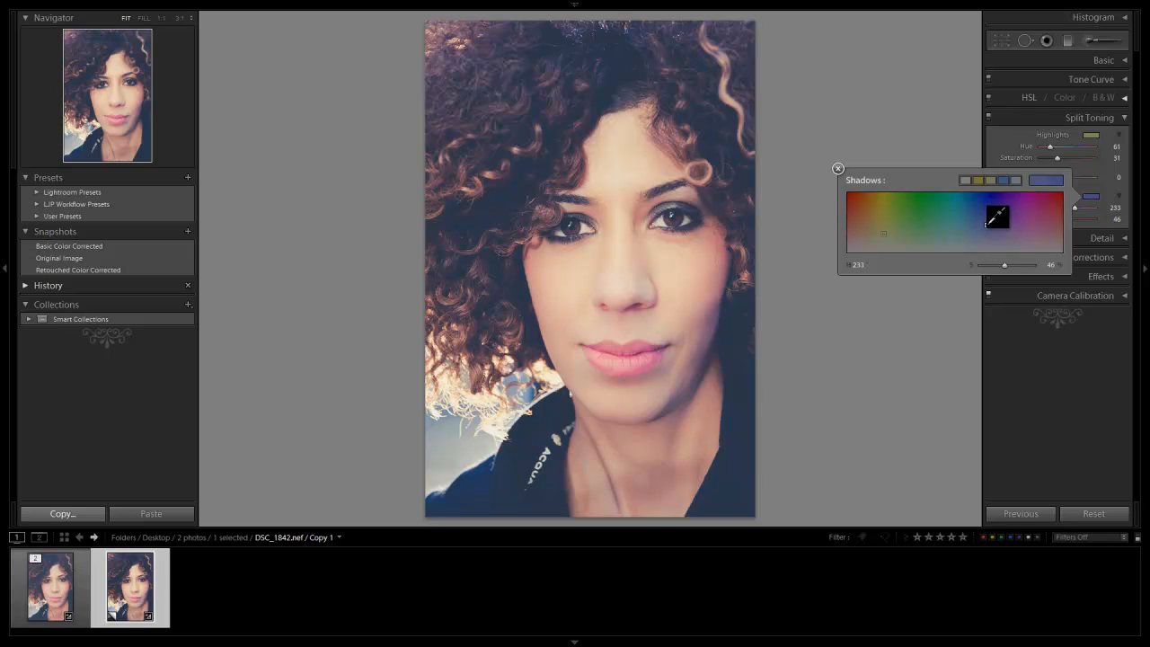
{"action": "left_click", "coordinate": [841, 167]}
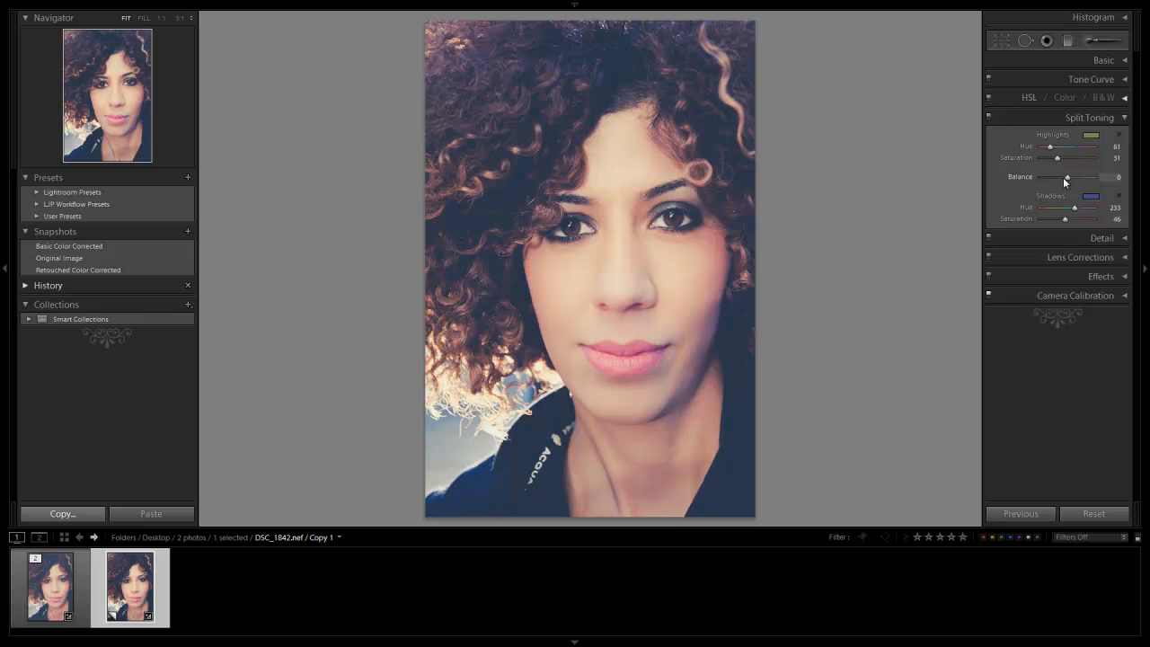
{"action": "left_click_drag", "start_coordinate": [1056, 178], "coordinate": [1067, 183]}
{"action": "left_click", "coordinate": [1116, 119]}
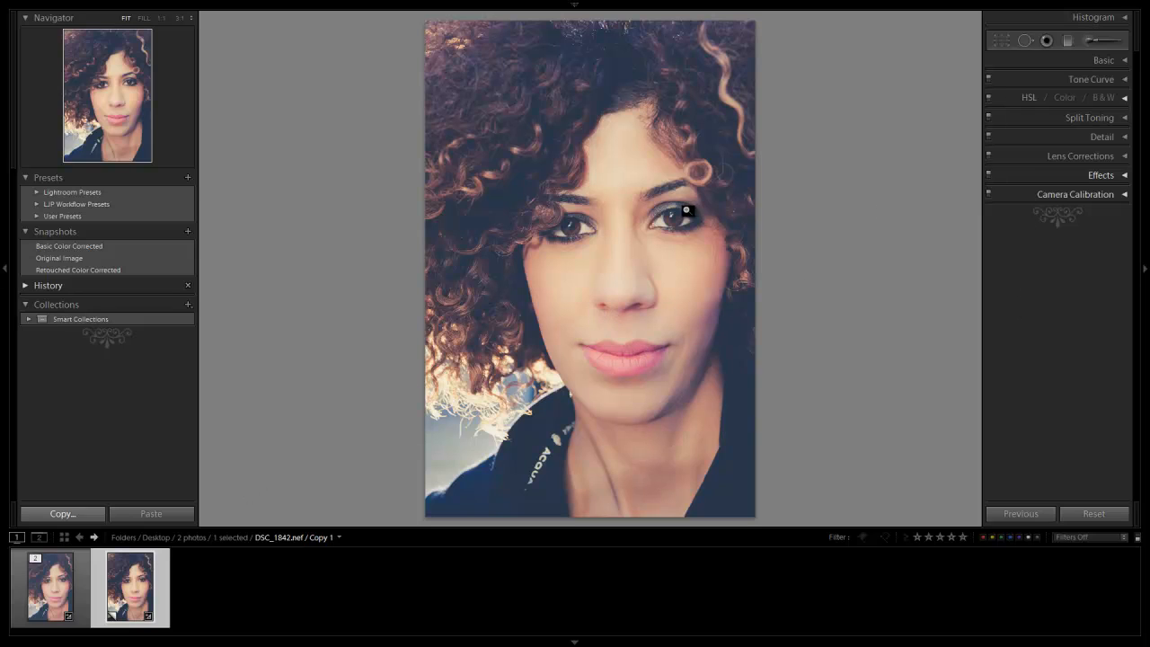
Save the current look as a new snapshot named "Final Vintage Effect"
{"action": "left_click", "coordinate": [189, 232]}
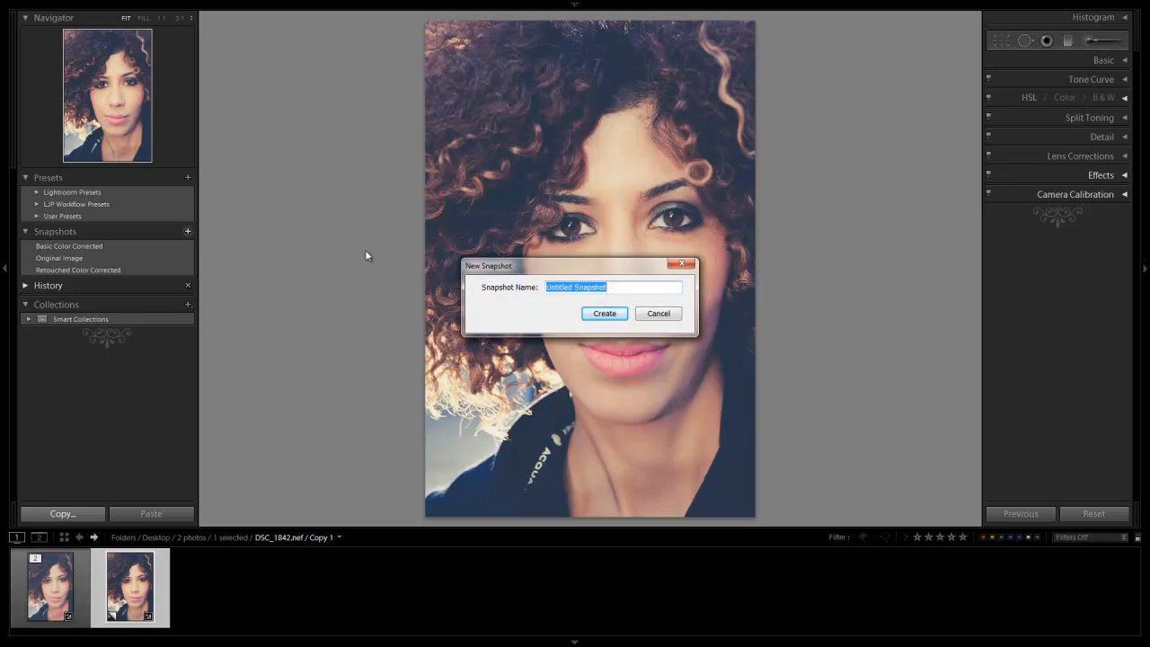
{"action": "type", "text": "Final Vintage Effect"}
{"action": "key", "text": "Return"}
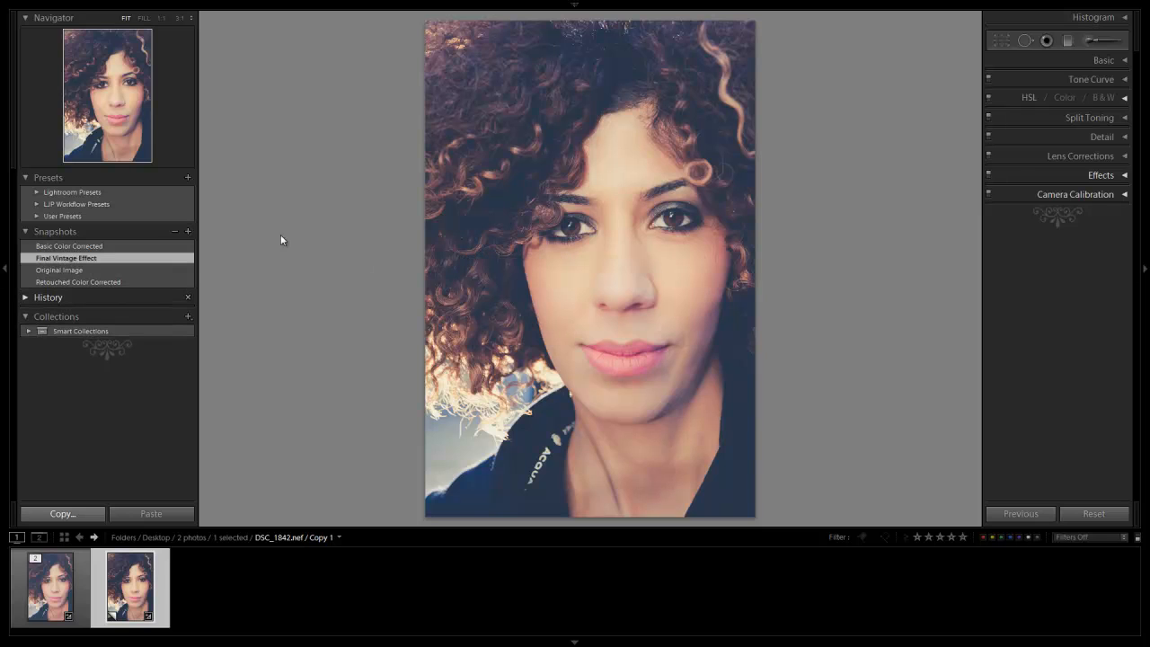
Compare the Original Image, Basic Color Corrected and Retouched Color Corrected snapshots with Final Vintage Effect, ending on the vintage version
{"action": "left_click", "coordinate": [79, 270]}
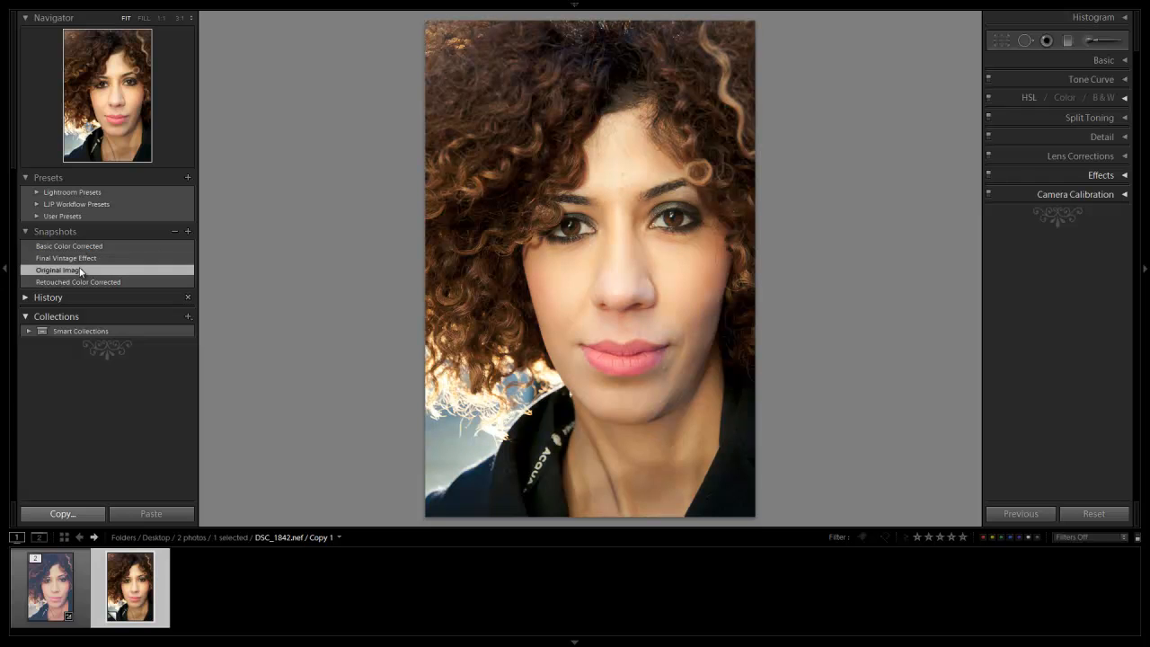
{"action": "left_click", "coordinate": [93, 246]}
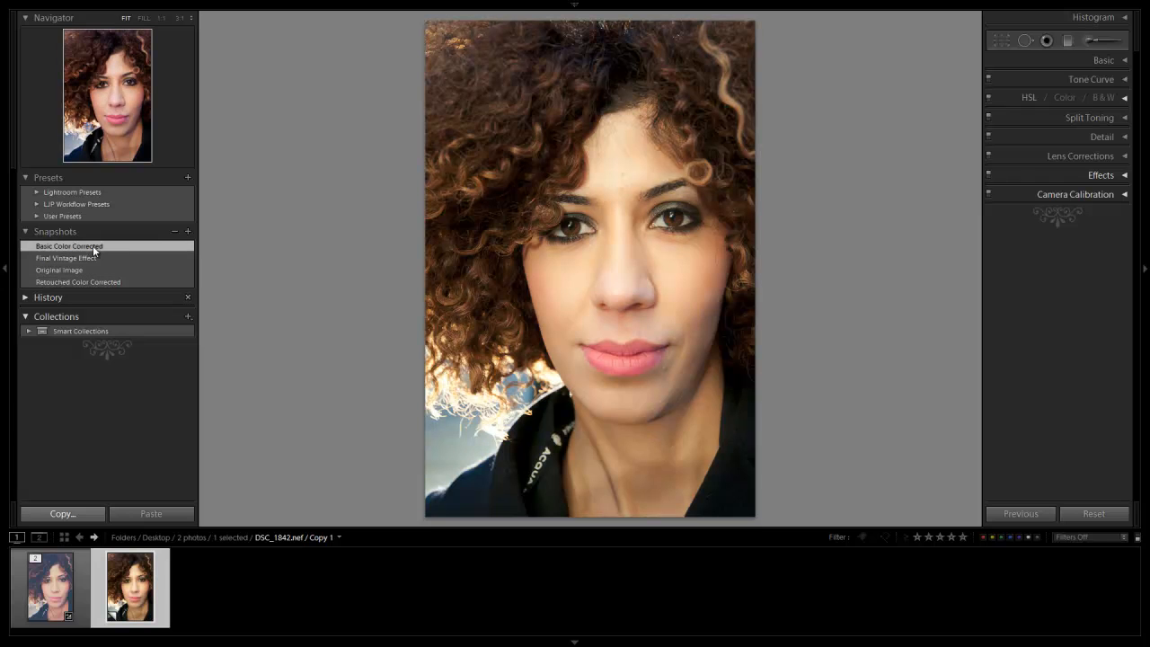
{"action": "left_click", "coordinate": [81, 281]}
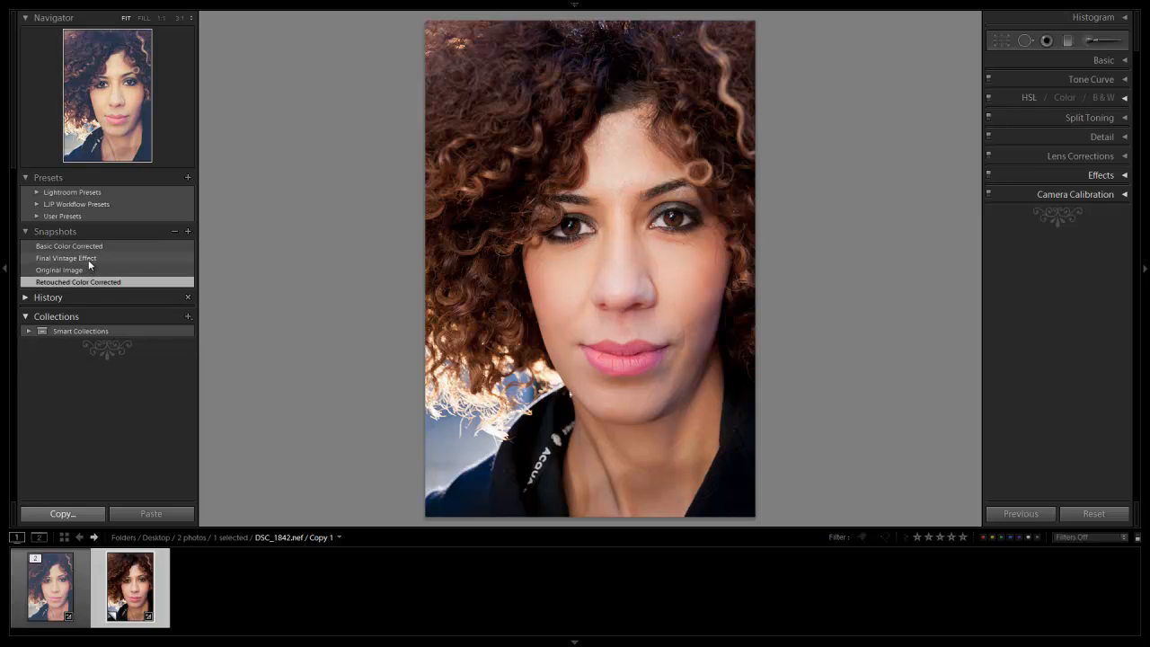
{"action": "left_click", "coordinate": [89, 260]}
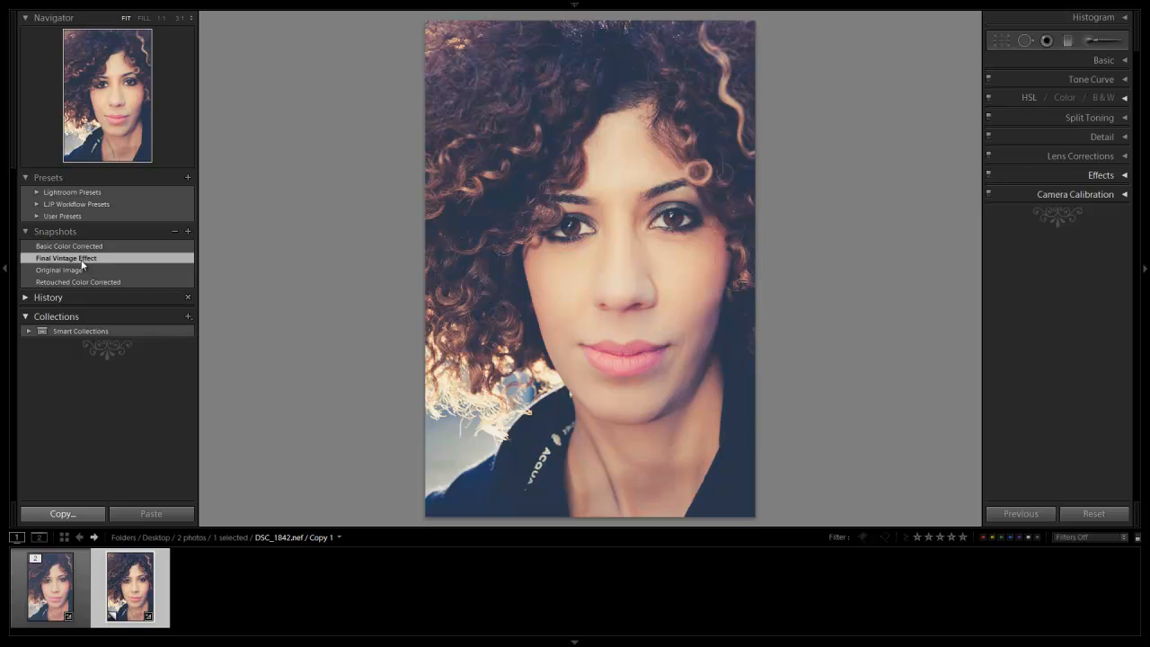